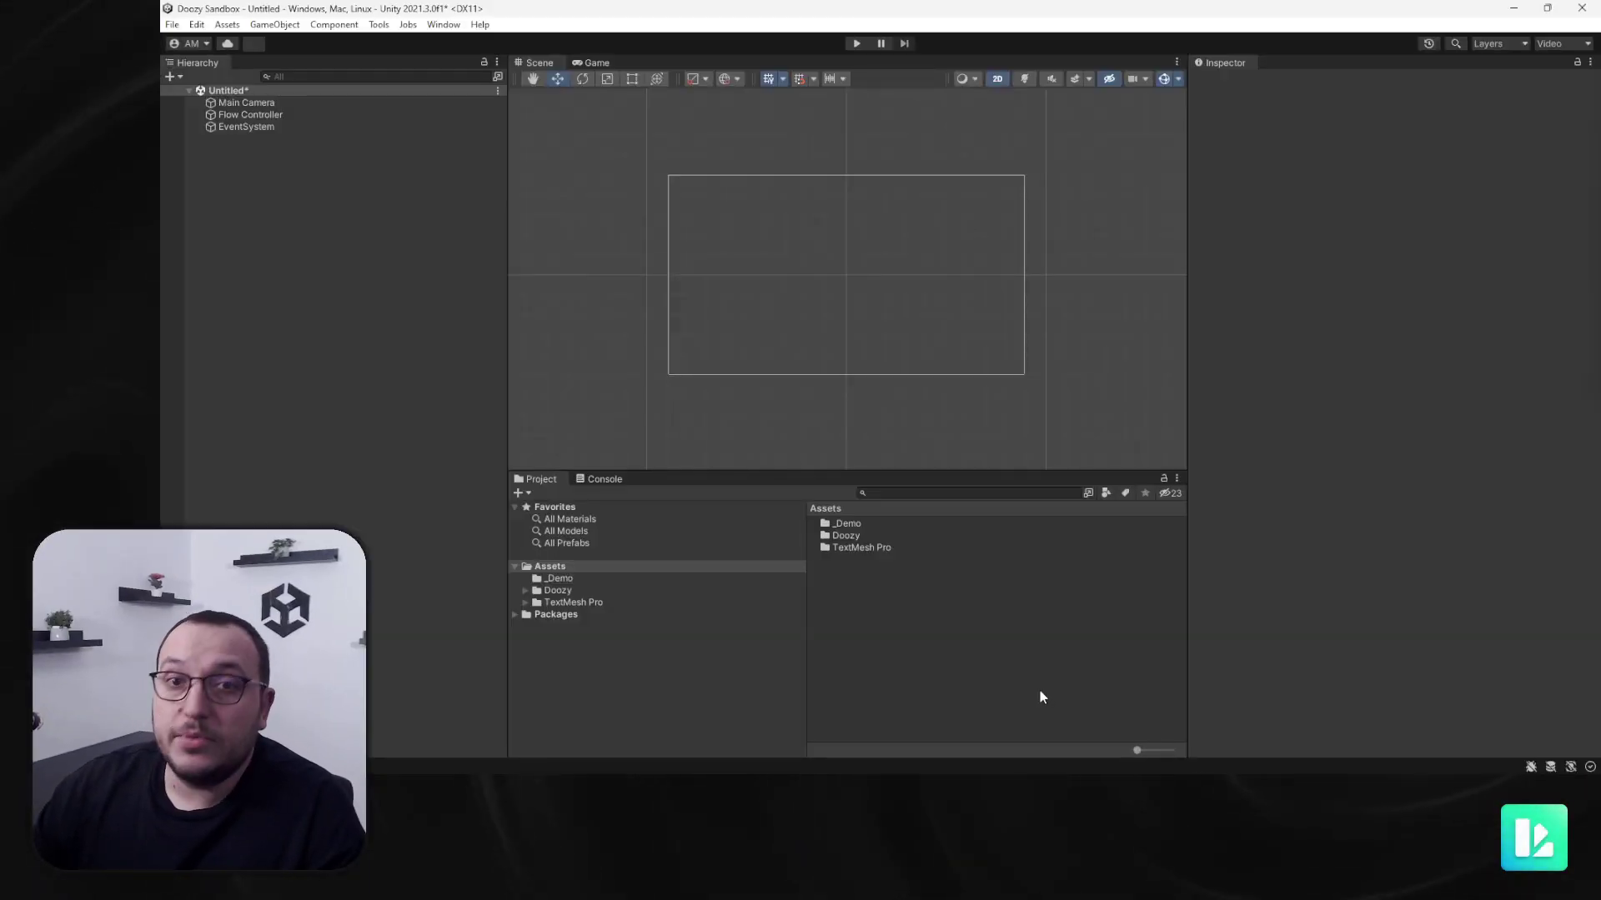
Step: Create a Doozy Flow Graph asset in Assets and open it in Nody, showing its Start node
right_click(958, 681)
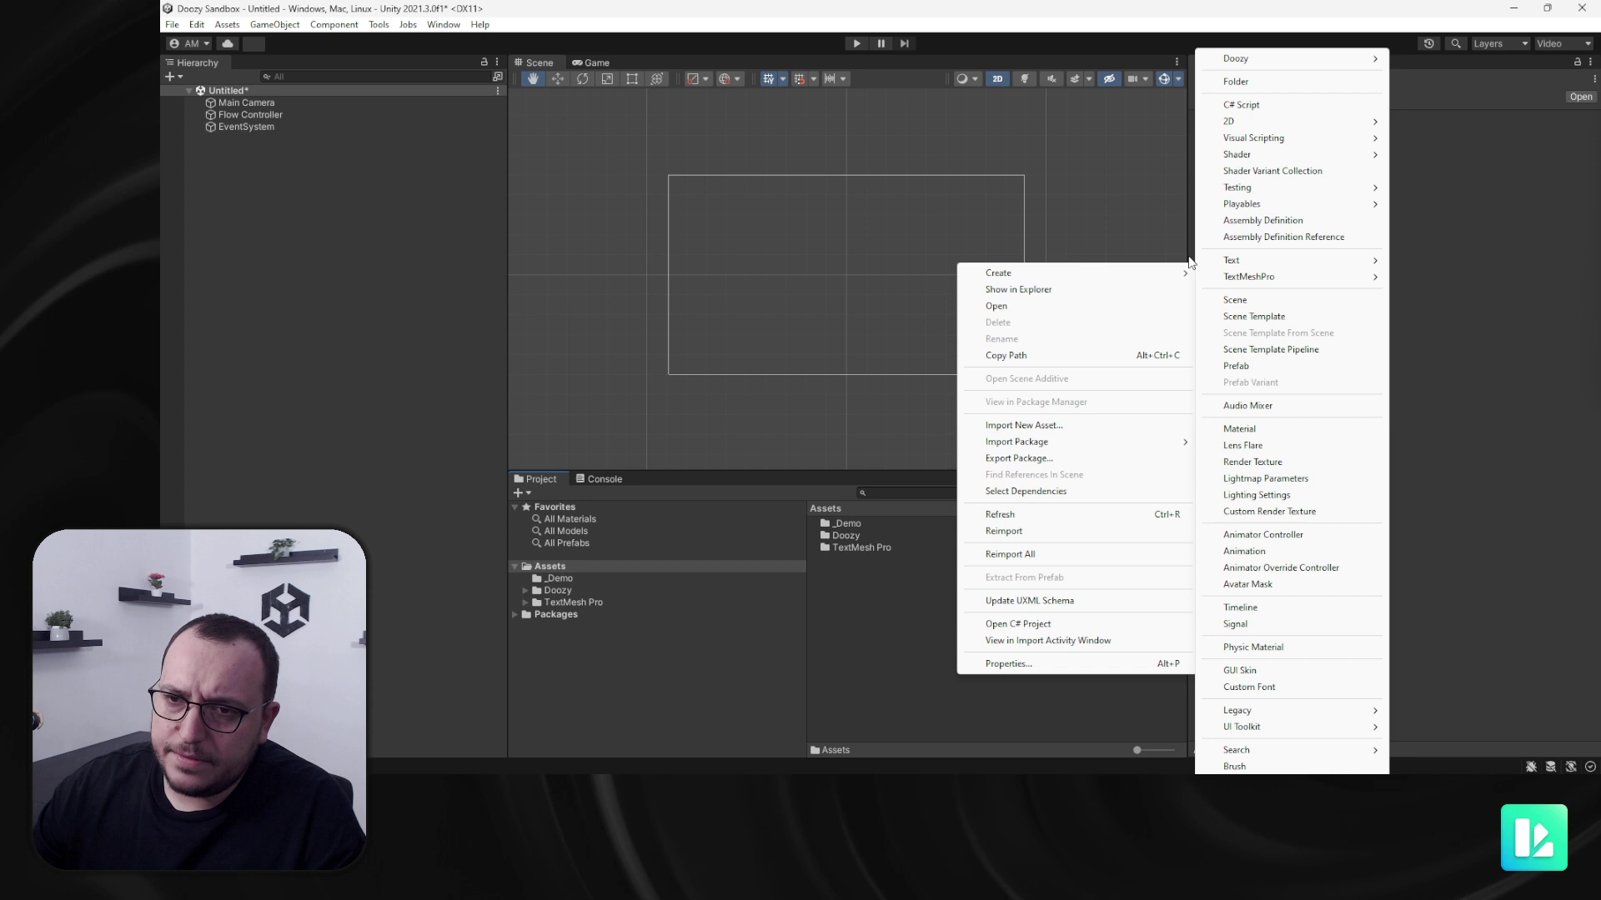
mouse_move(1289, 59)
click(1432, 60)
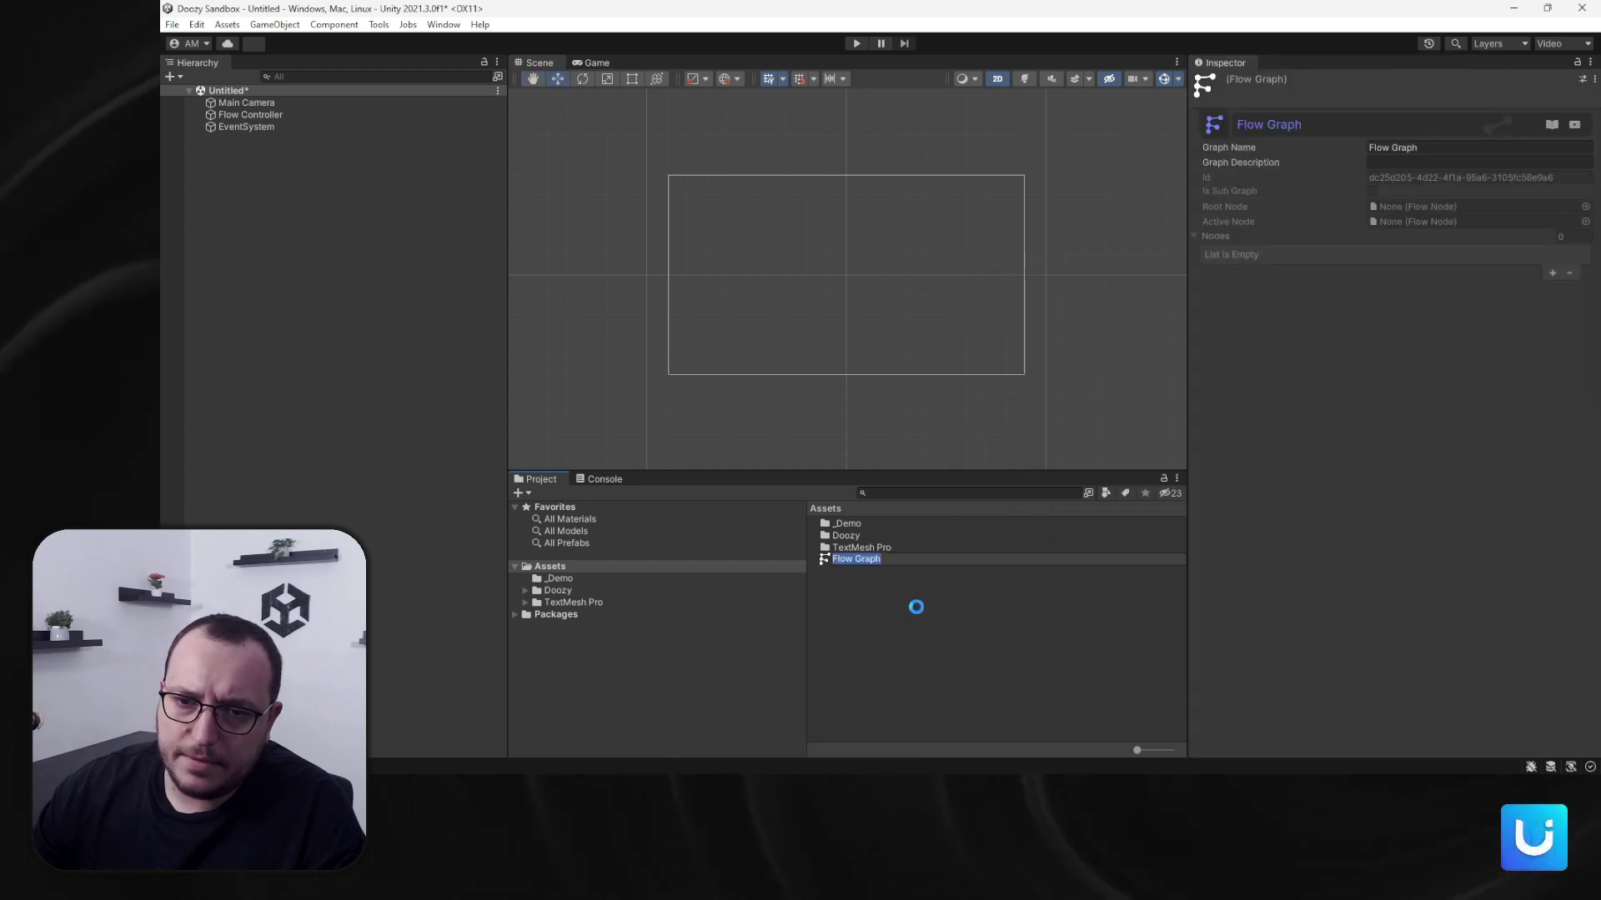
key(Return)
double_click(860, 562)
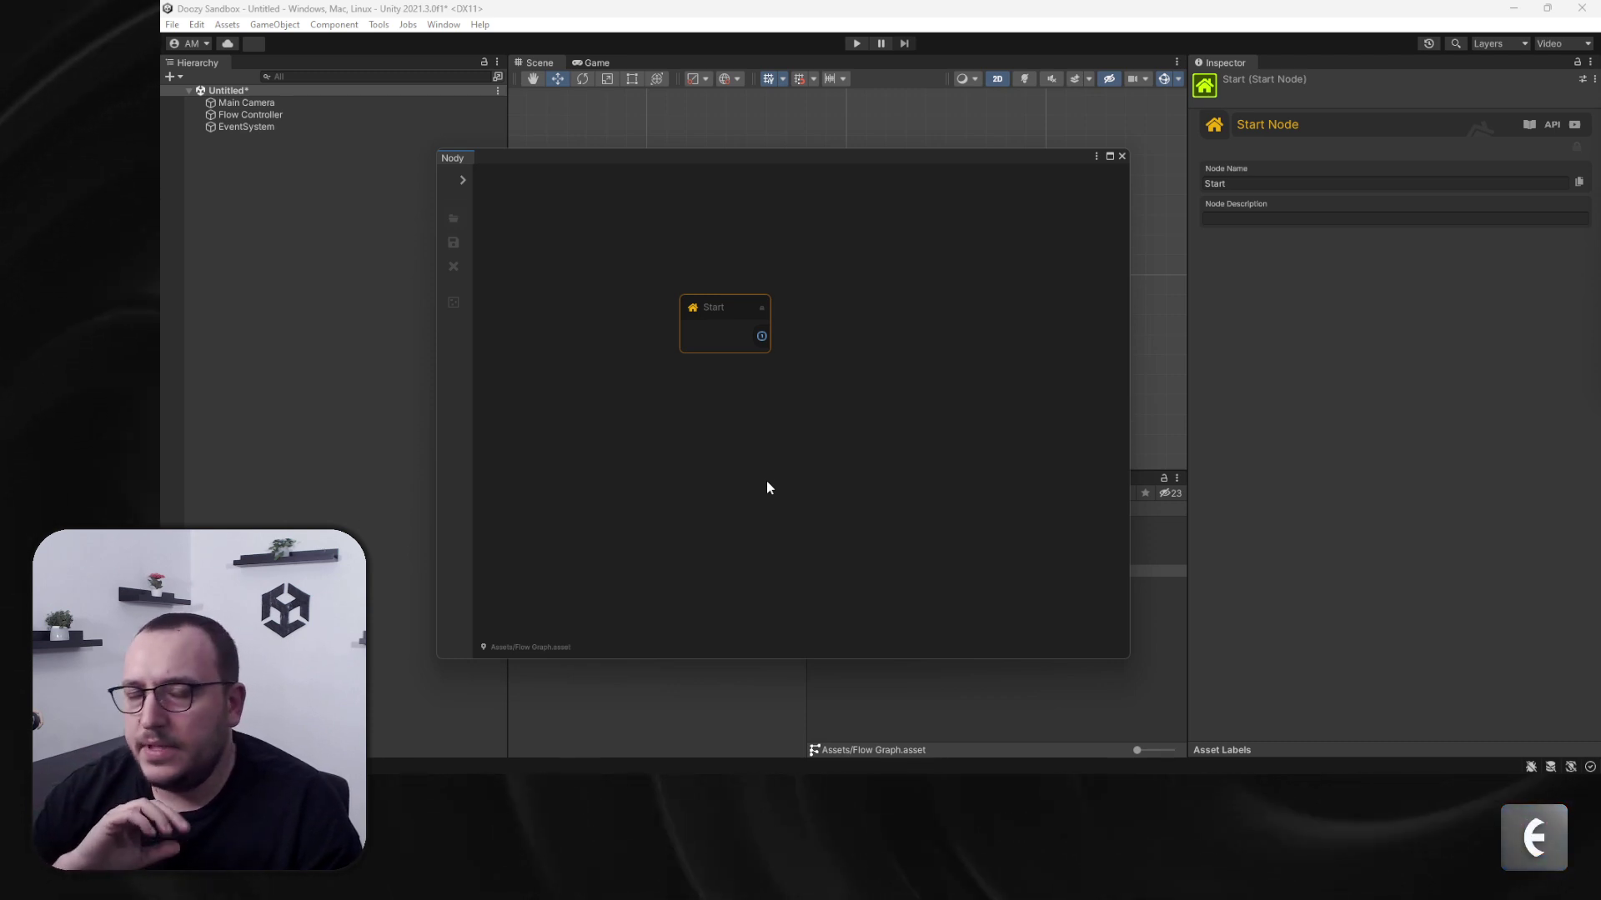
Step: Close Nody and drag the Flow Graph asset into the Flow Controller's Flow Graph field
click(767, 482)
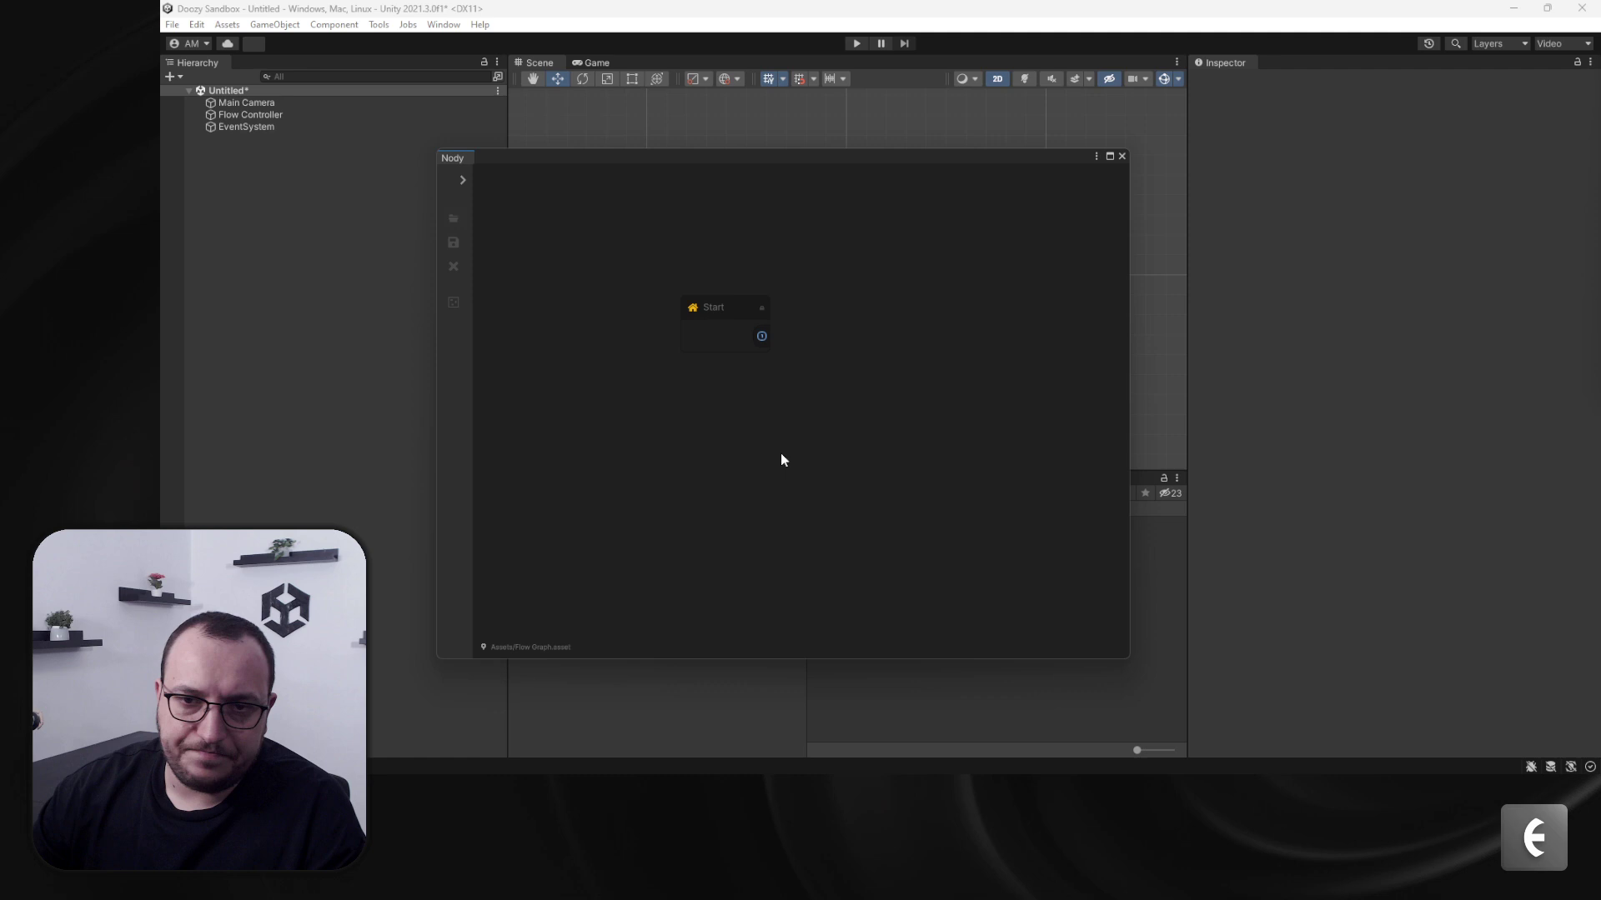
click(1121, 155)
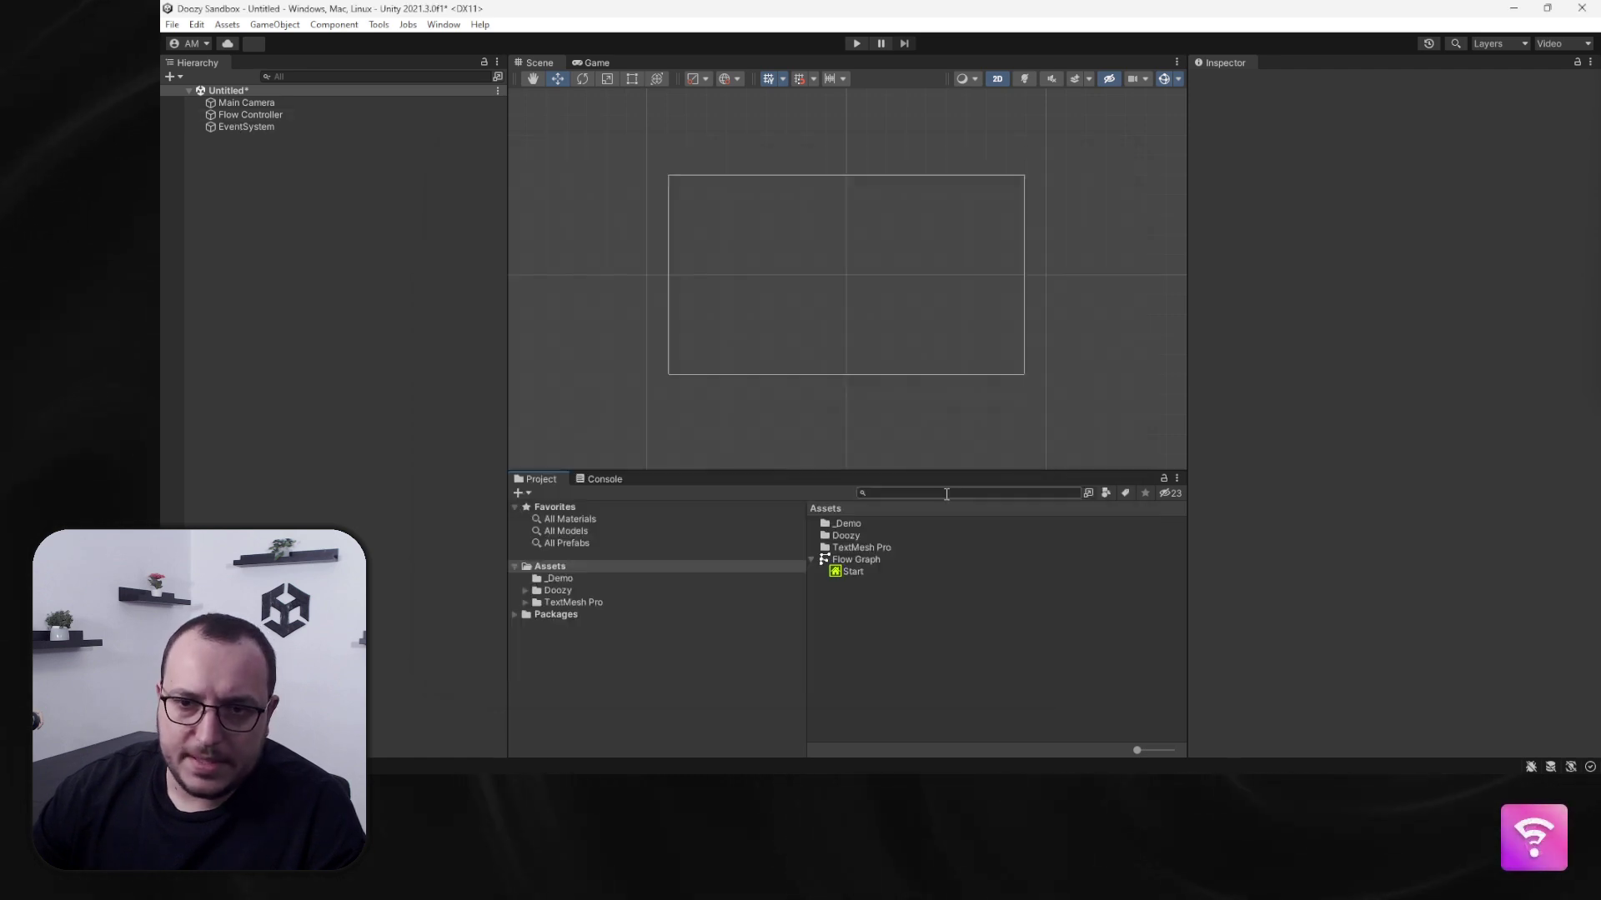
click(276, 116)
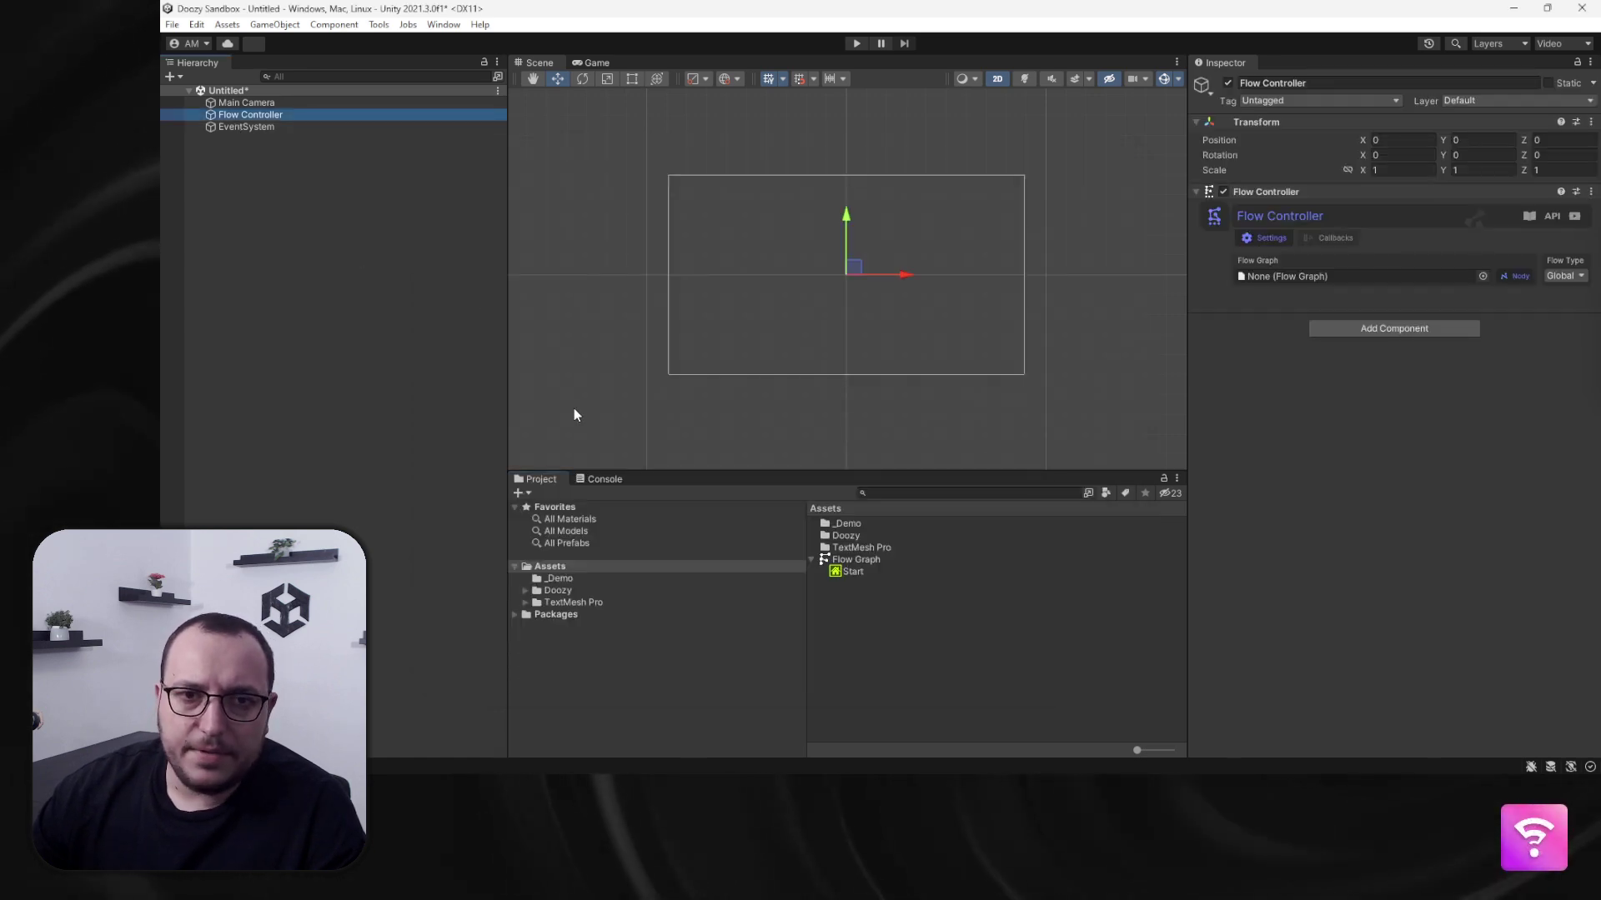
drag(875, 566, 1287, 456)
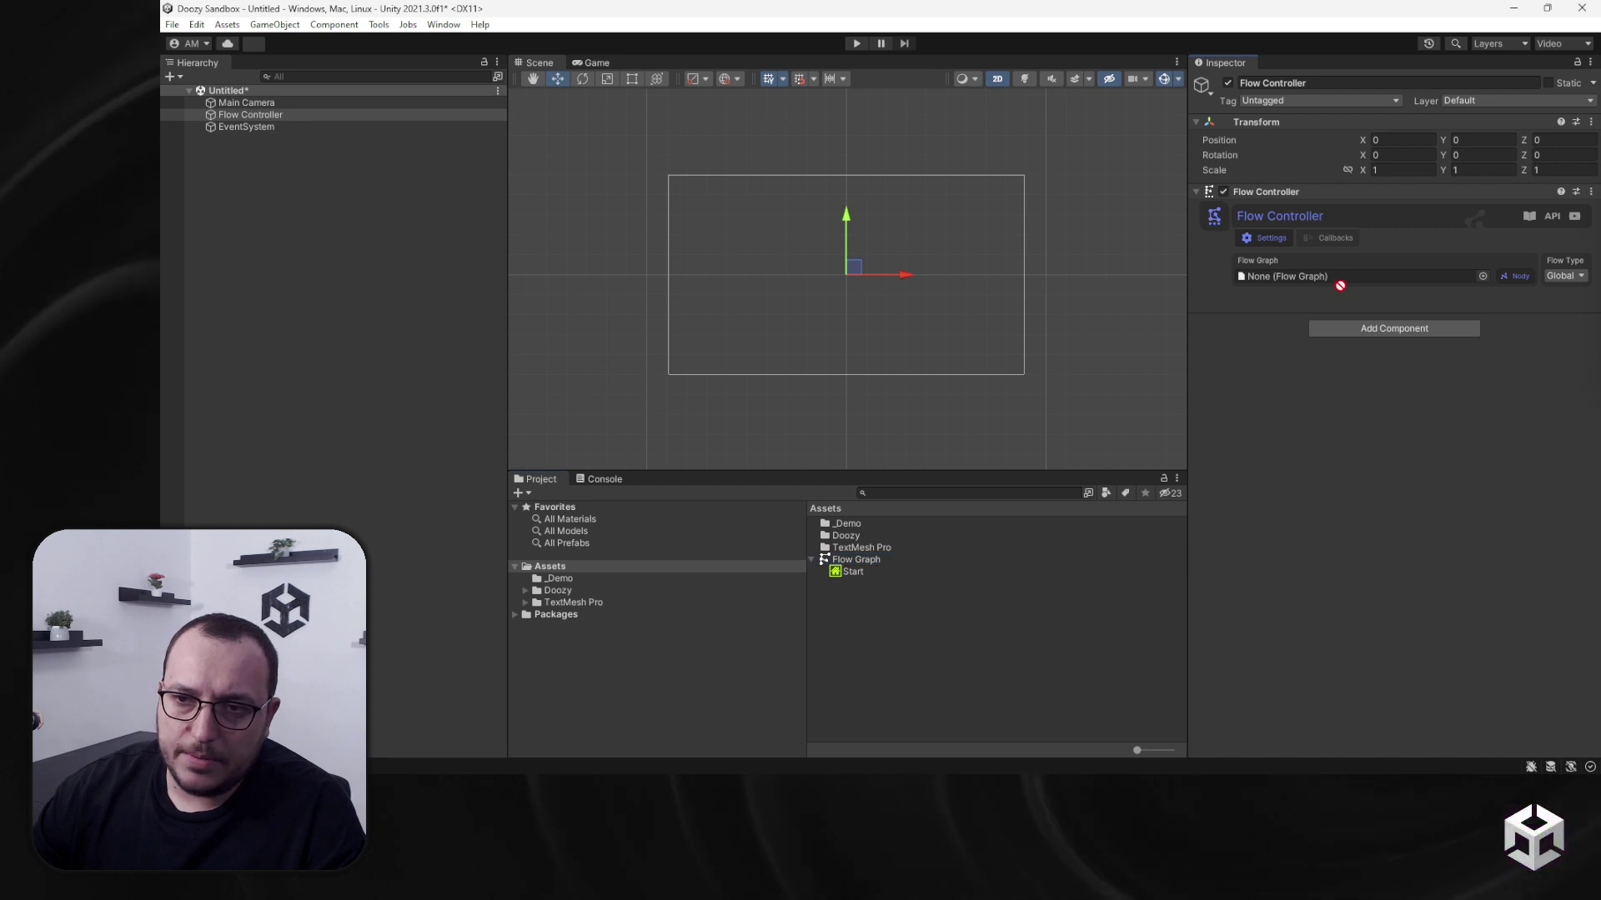
drag(1339, 285, 1338, 280)
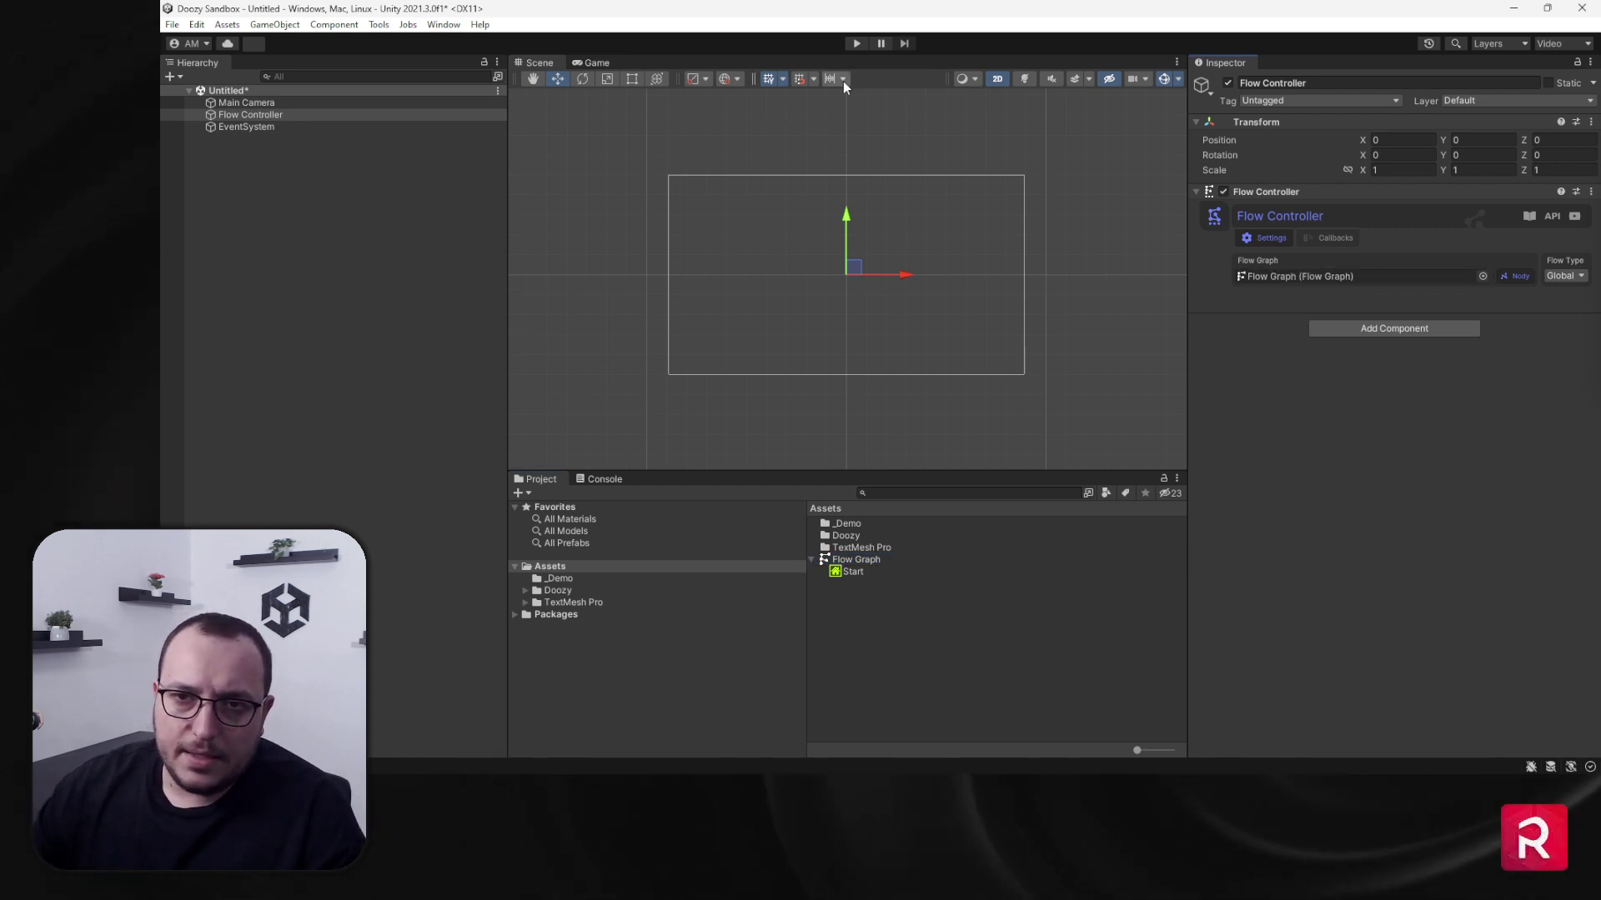
Step: Enter Play Mode, open the Flow Controller's graph in Nody, and select the active Start node
click(856, 43)
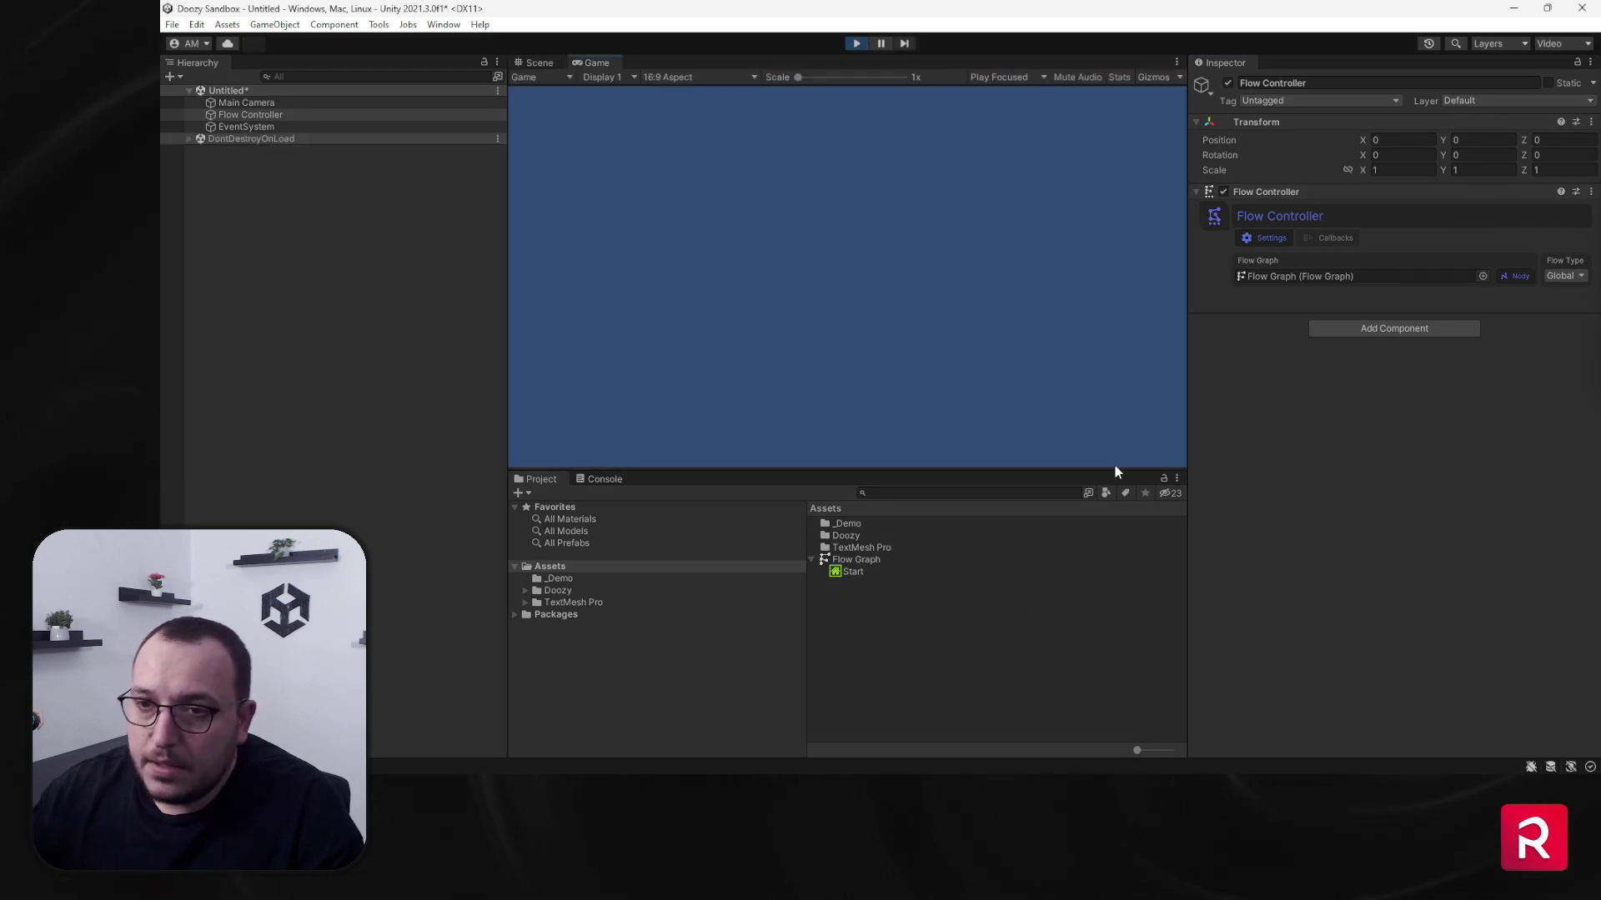
click(1516, 276)
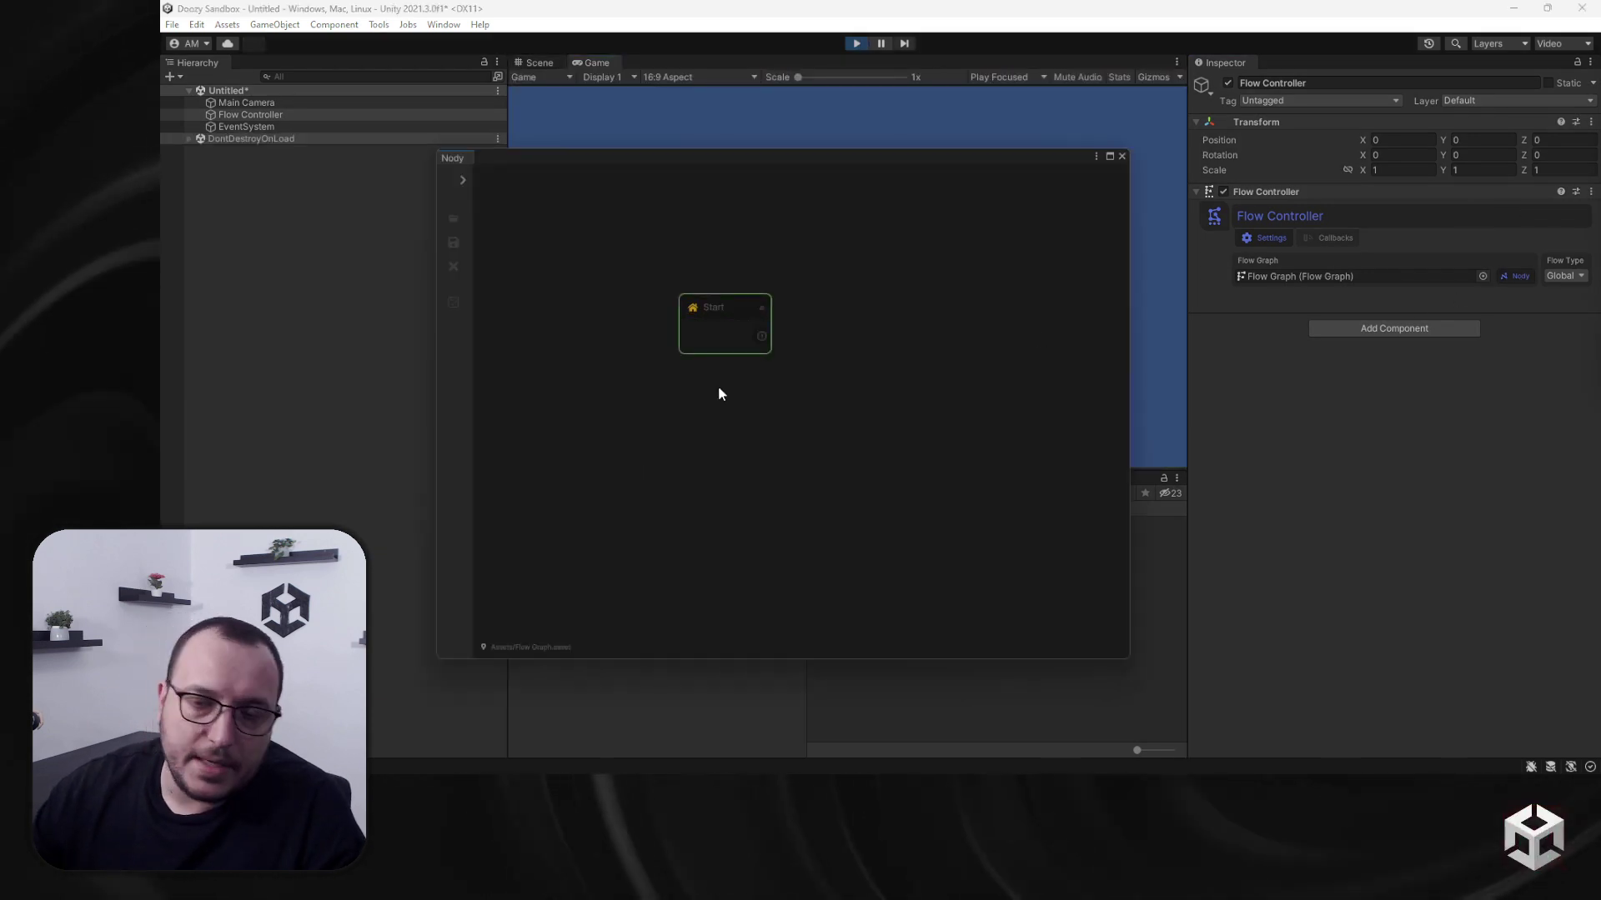
drag(663, 286, 687, 329)
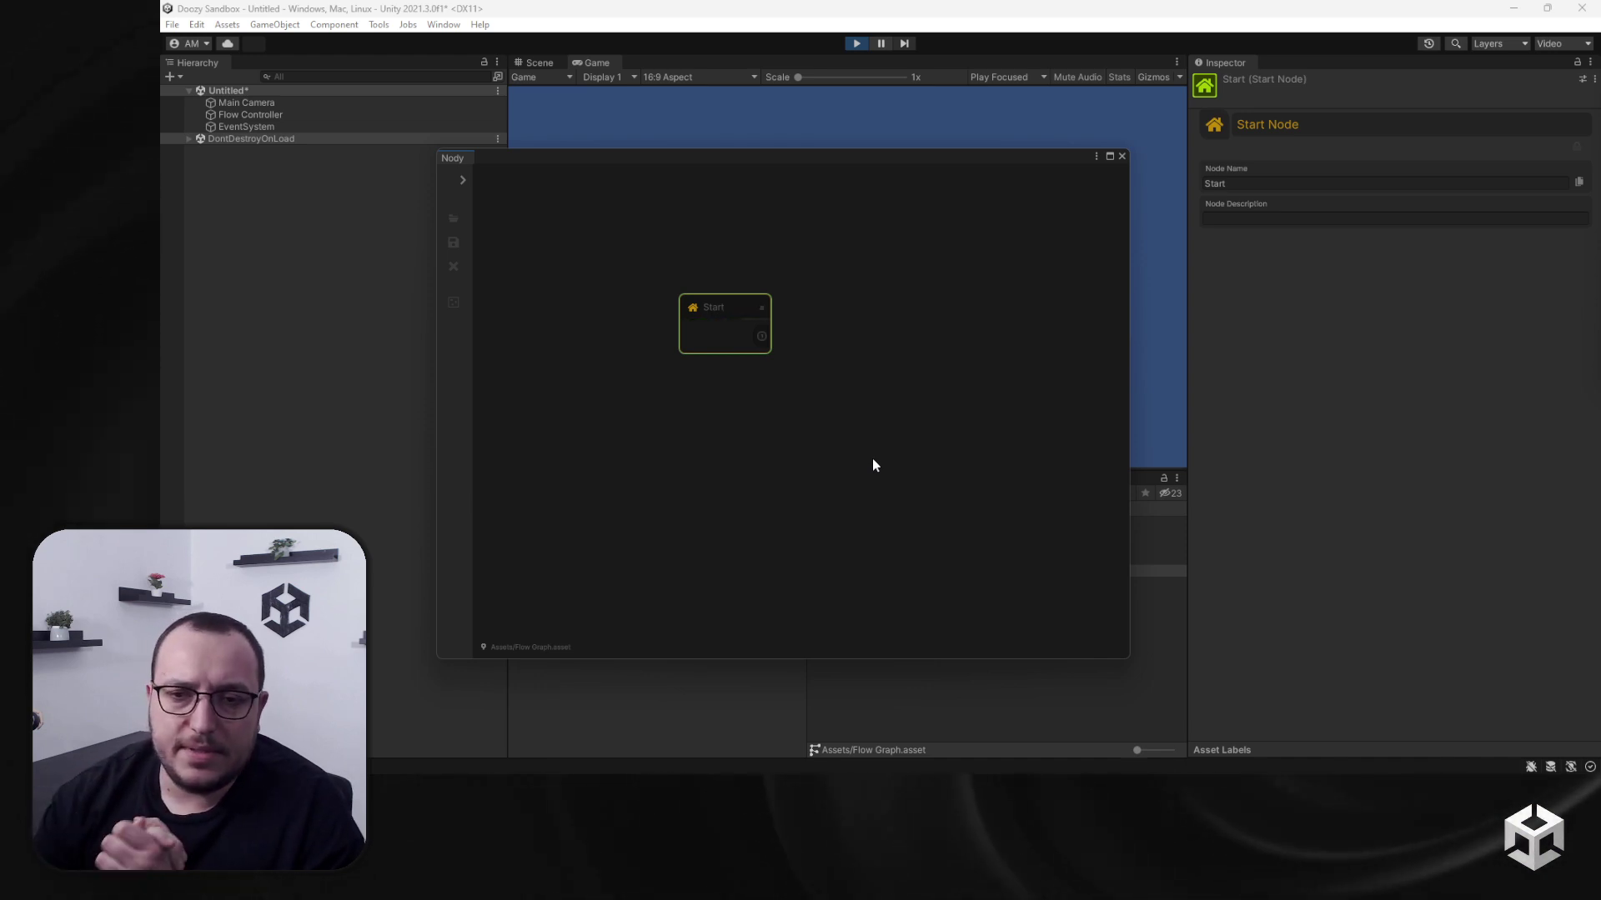
Step: Exit Play Mode and reopen the Flow Graph asset in Nody
click(857, 44)
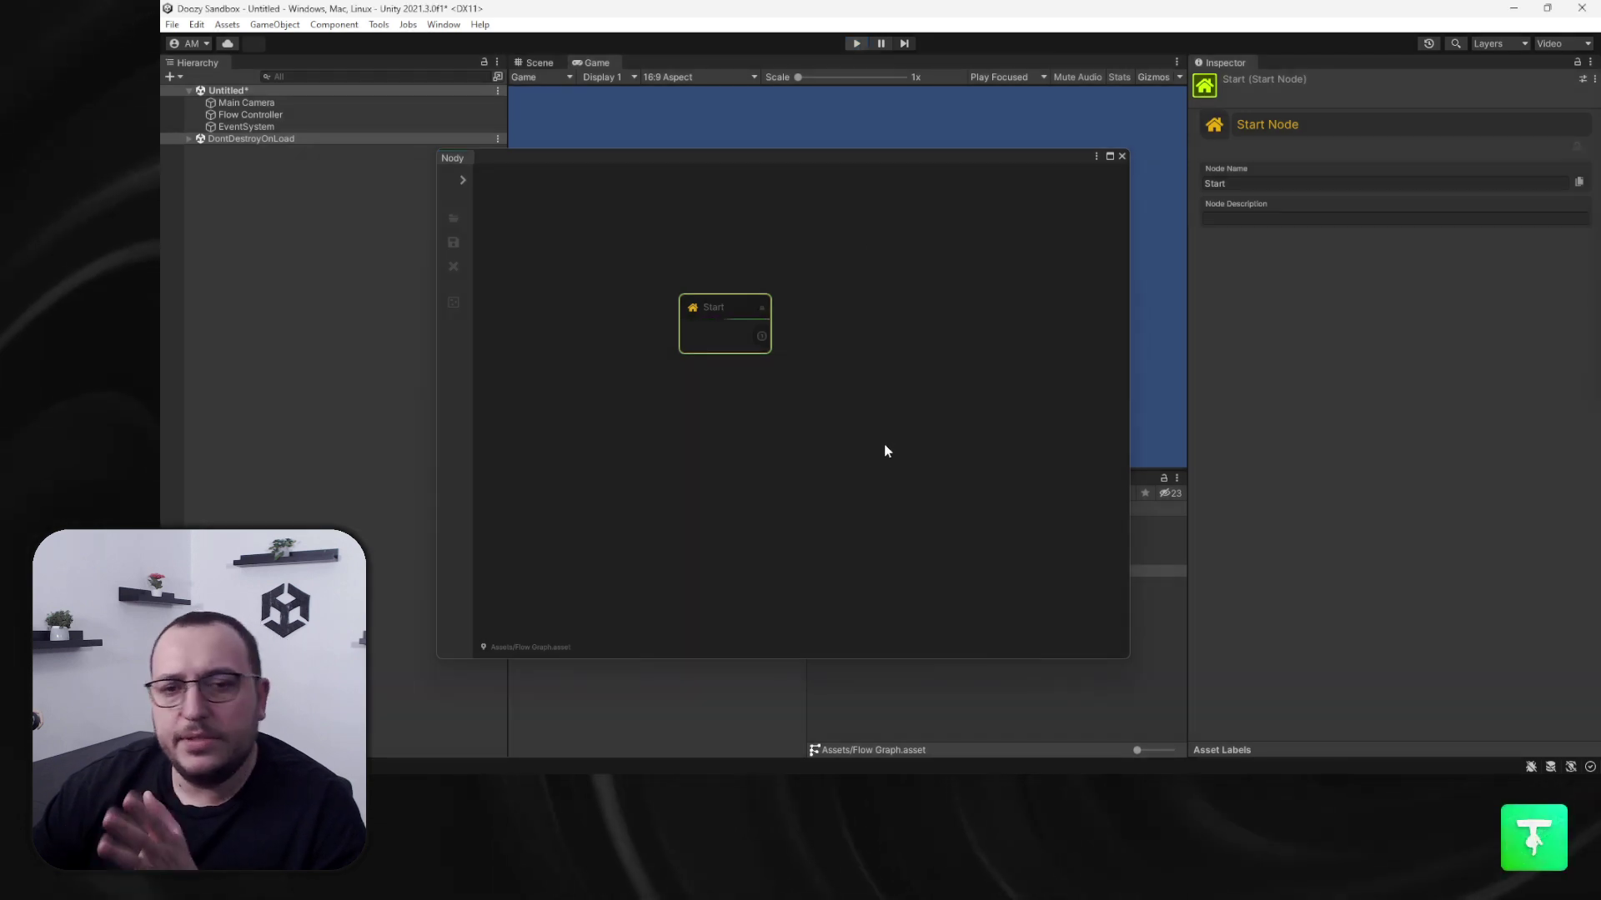
click(1108, 160)
double_click(847, 565)
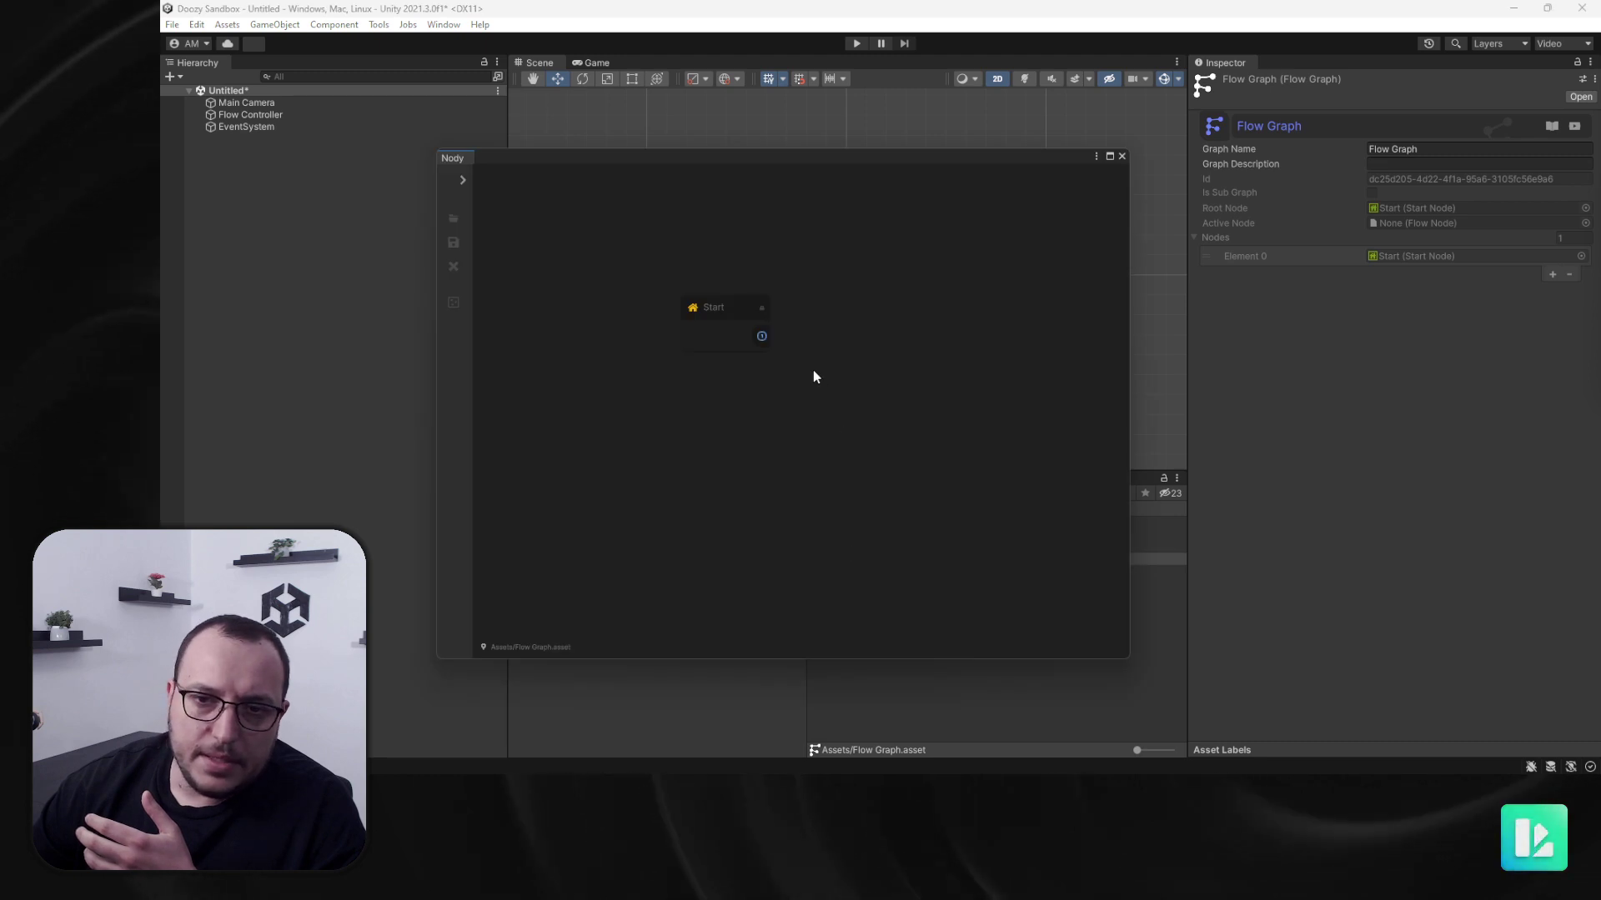
Step: Add a UI Manager UI Node to the graph, wired from the Start node
right_click(908, 354)
click(923, 361)
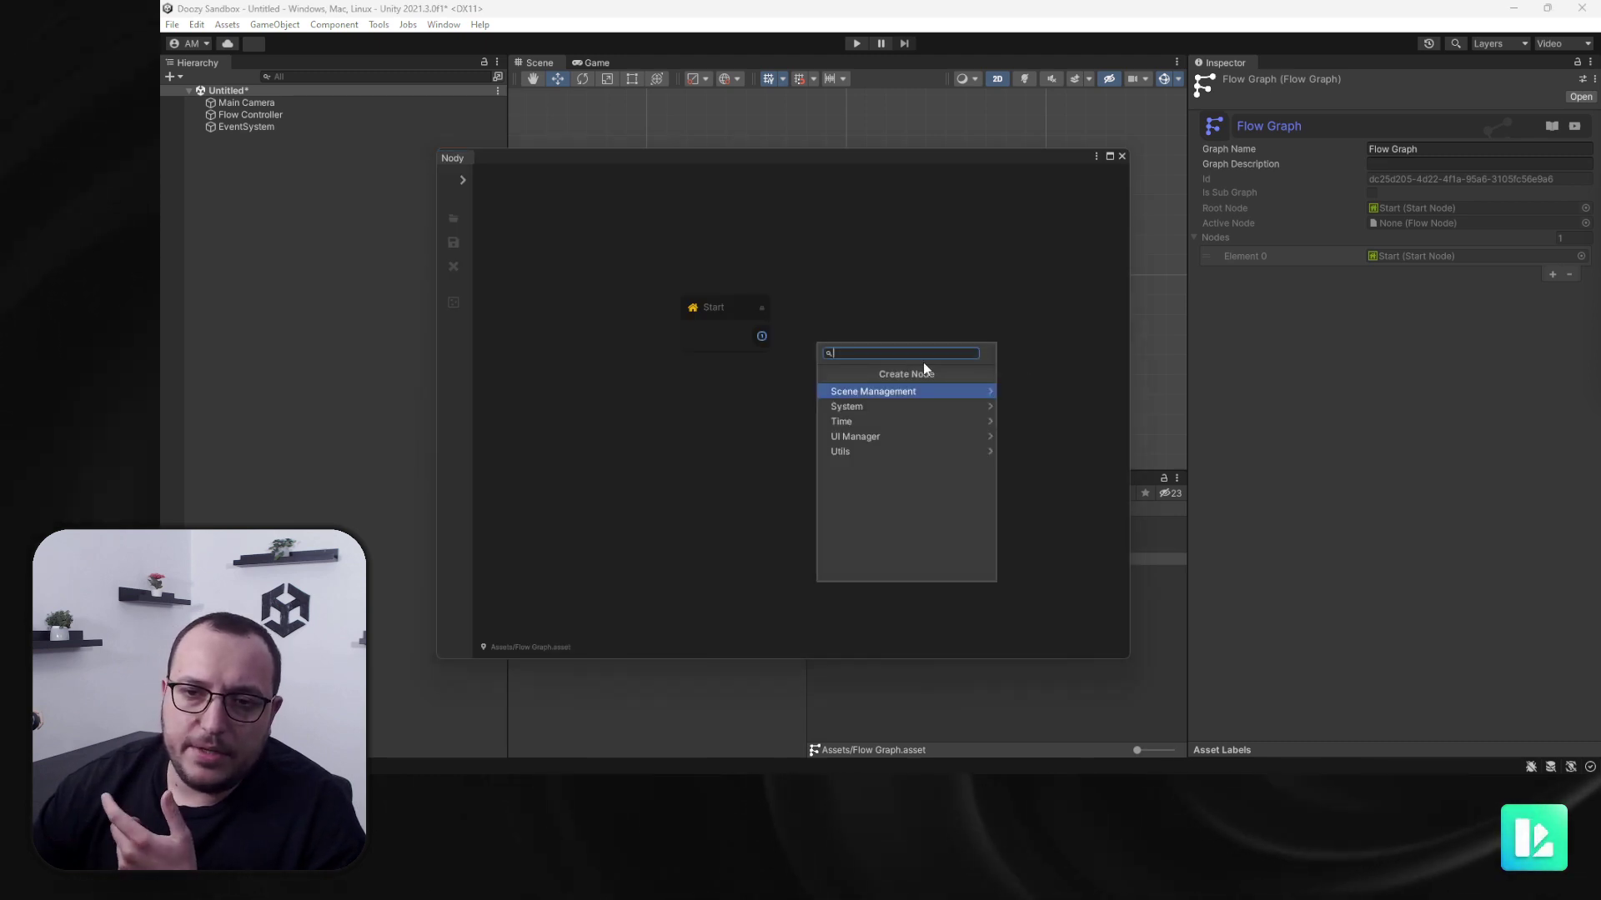
text(ui)
key(Return)
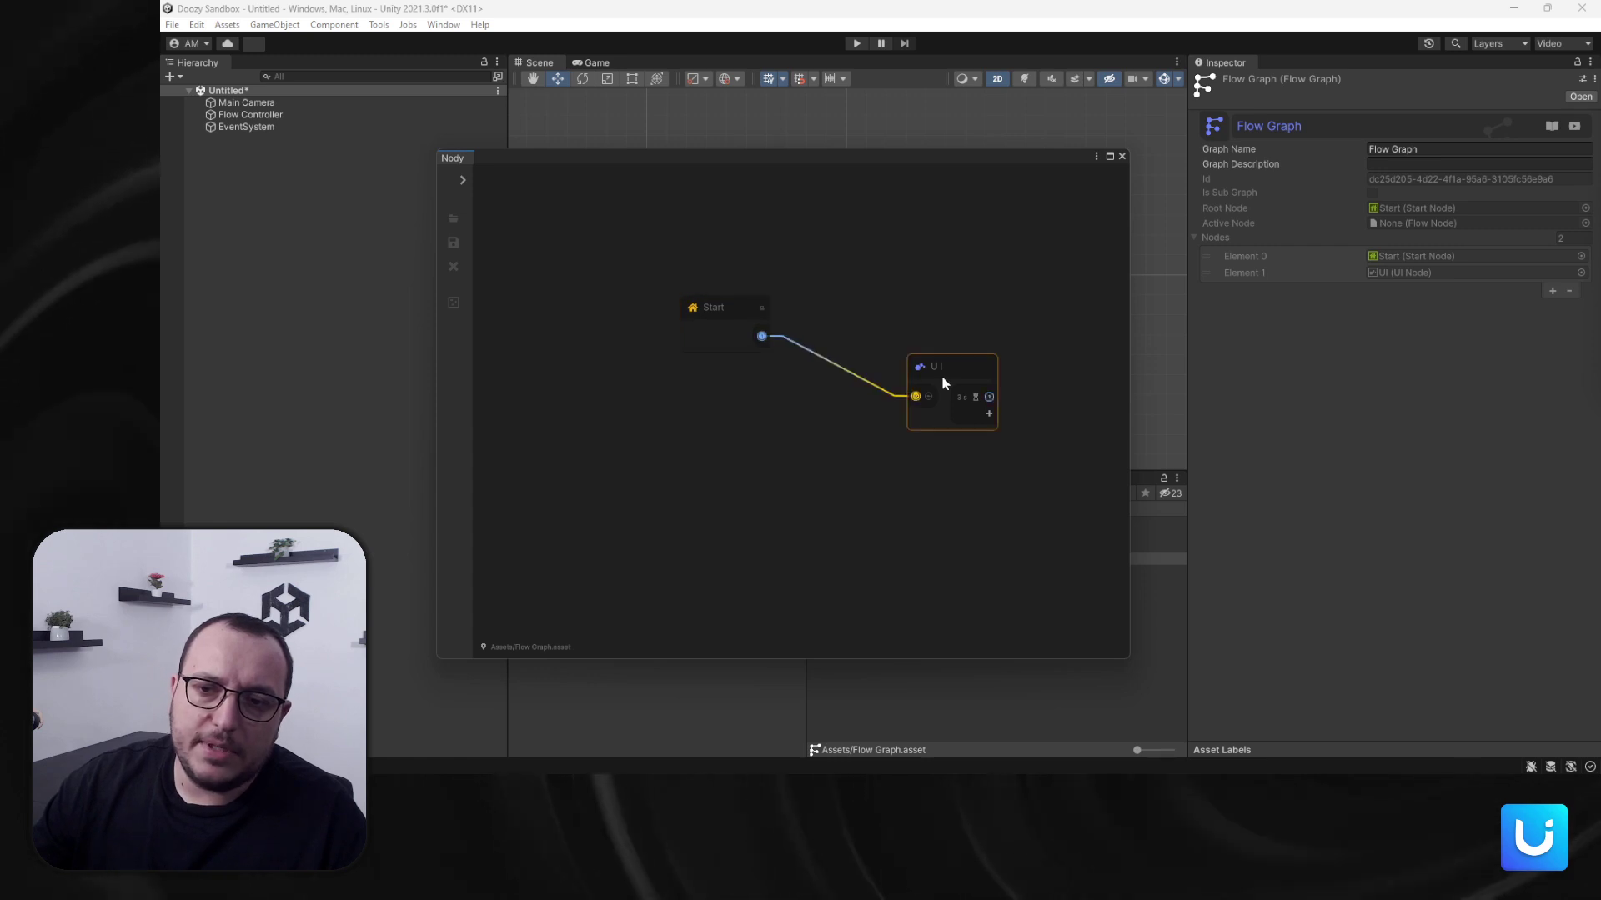
Step: Move the UI node beside the Start node and set its Node Name to 'Main Menu'
drag(943, 376, 884, 296)
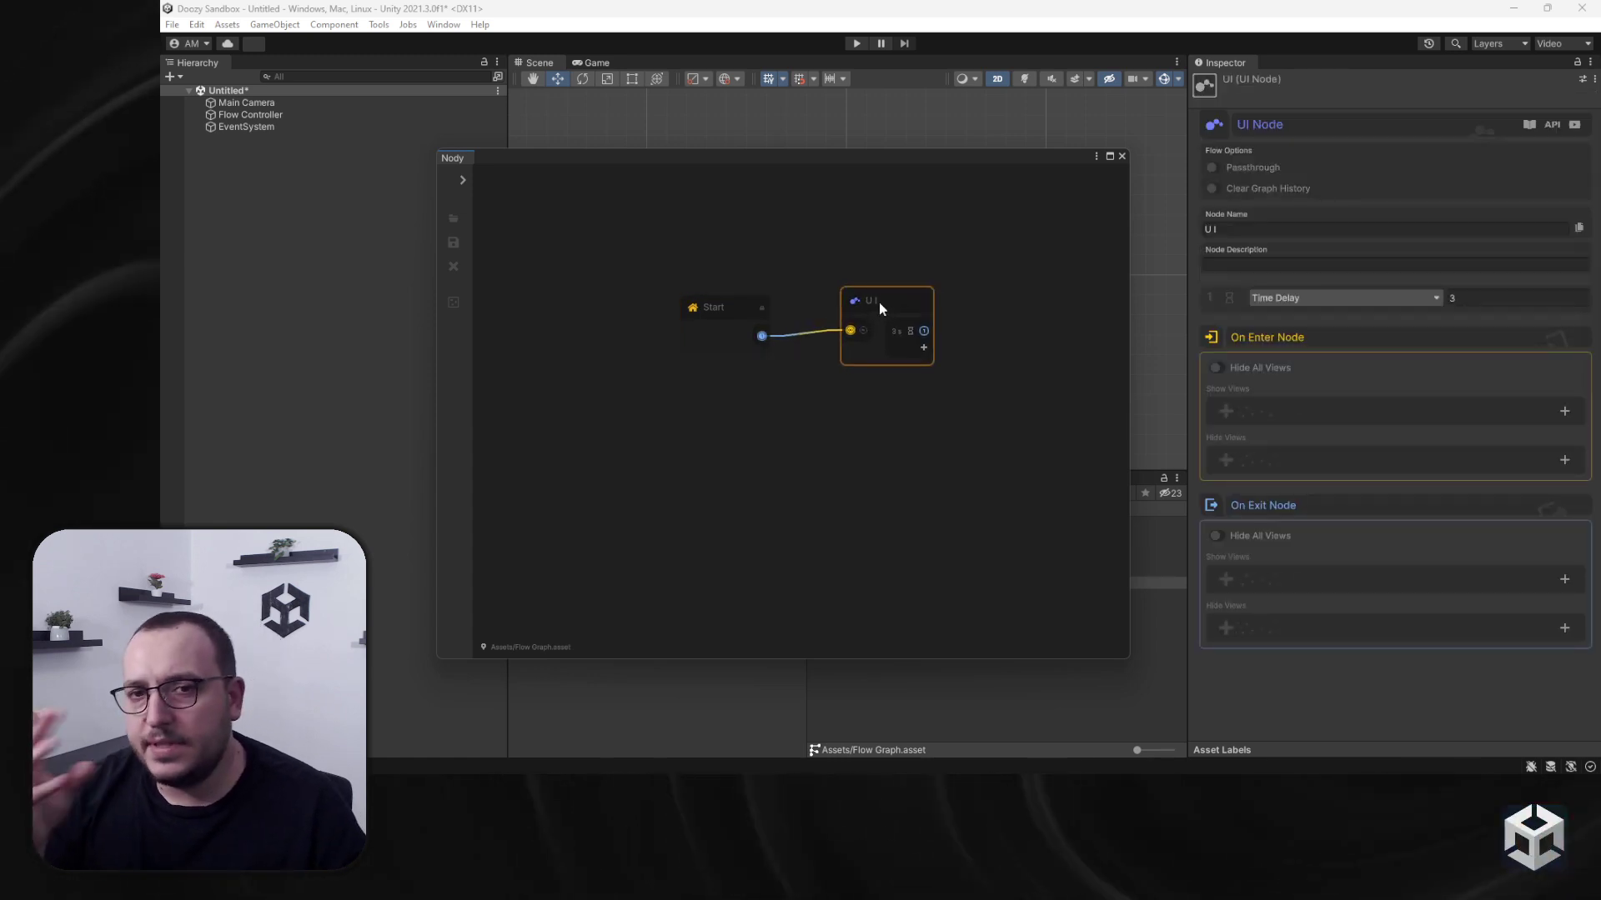
click(1344, 231)
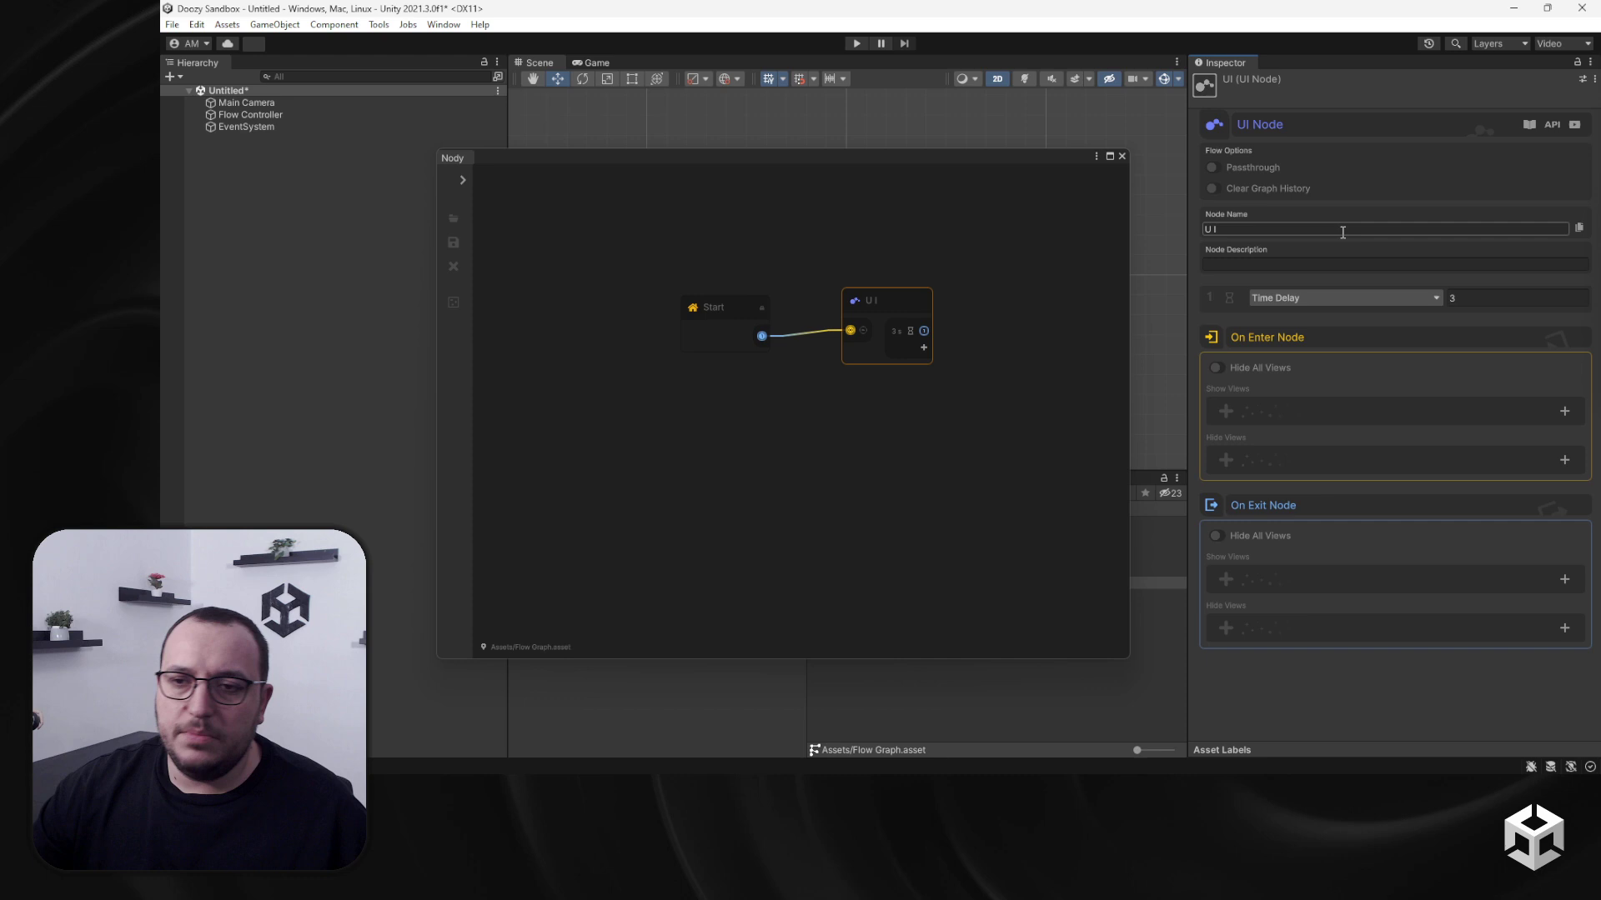
text(Main M)
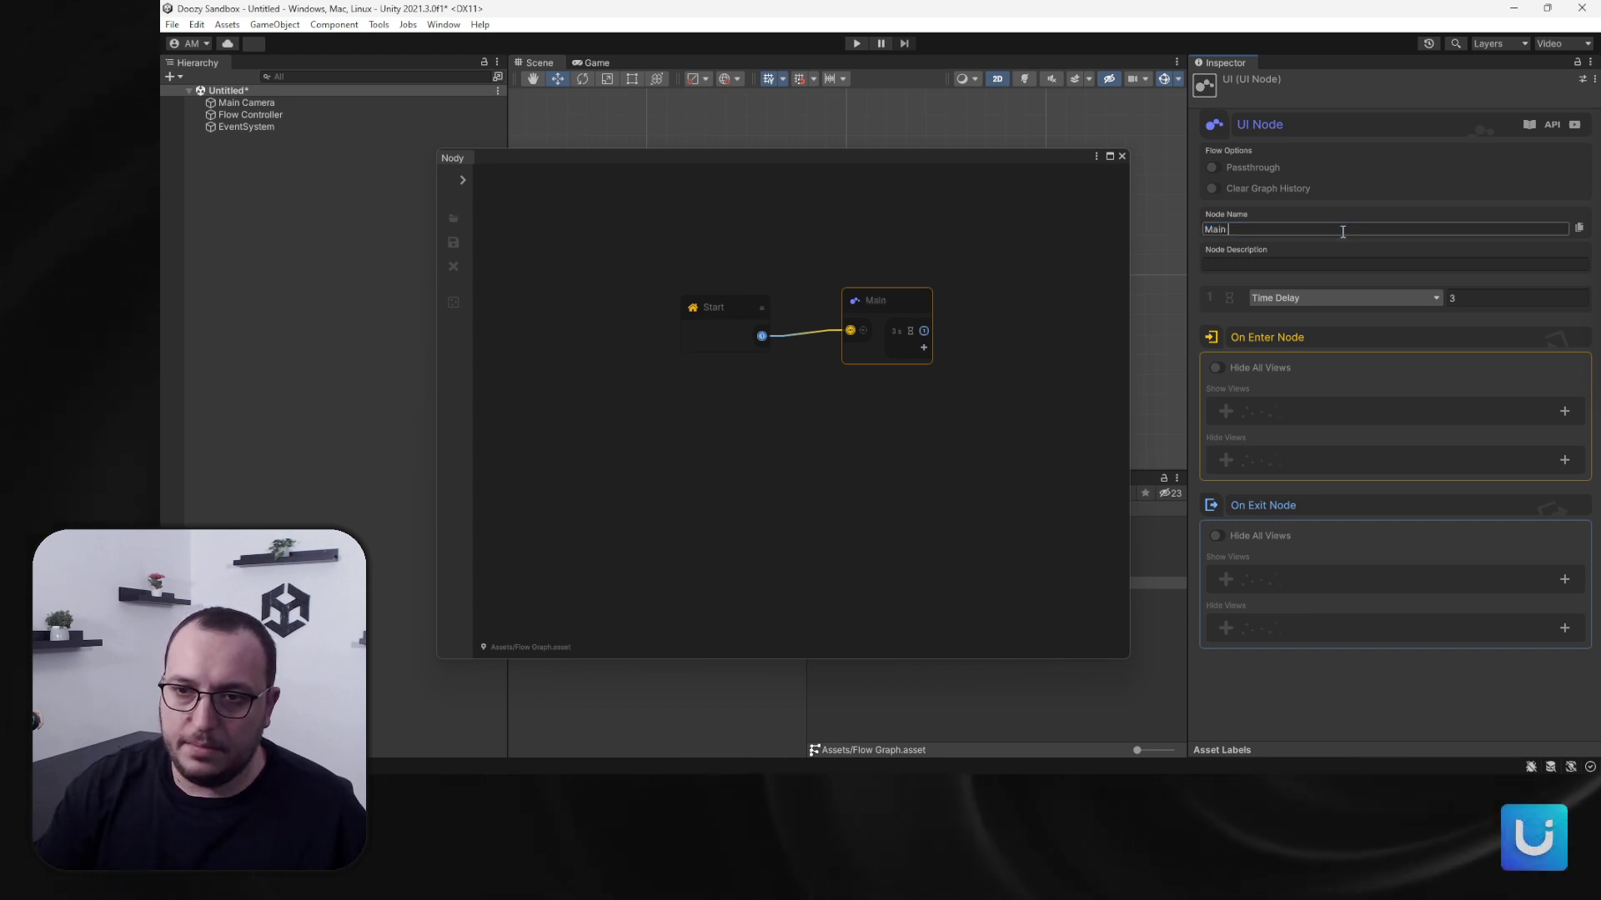
text(enu)
click(888, 464)
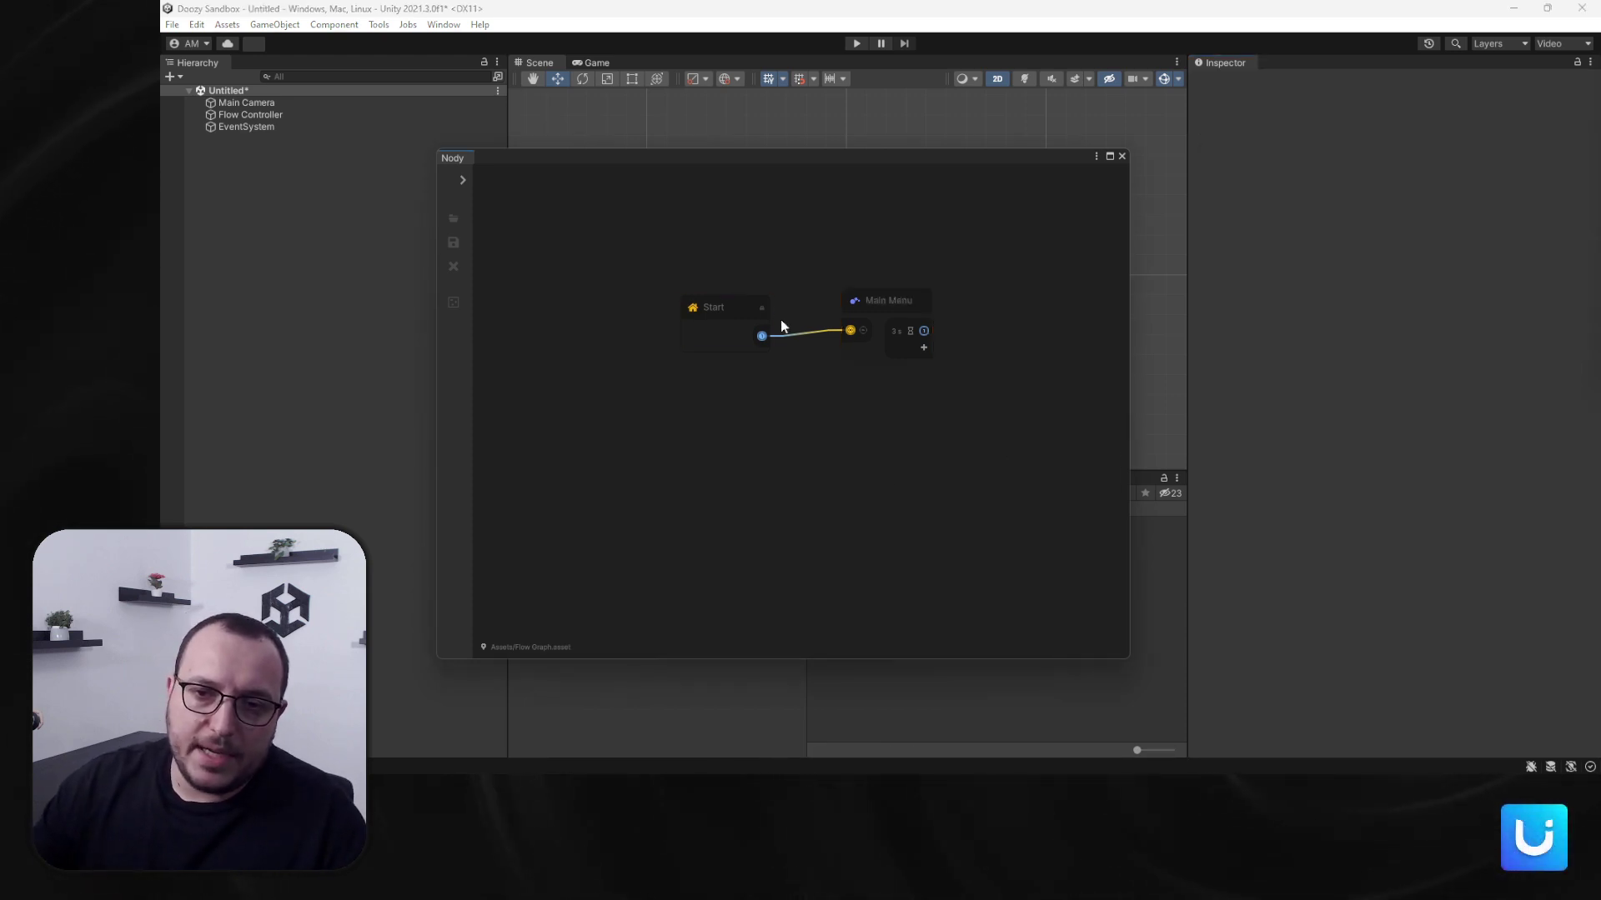
scroll(783, 332, up, 3)
scroll(815, 307, up, 3)
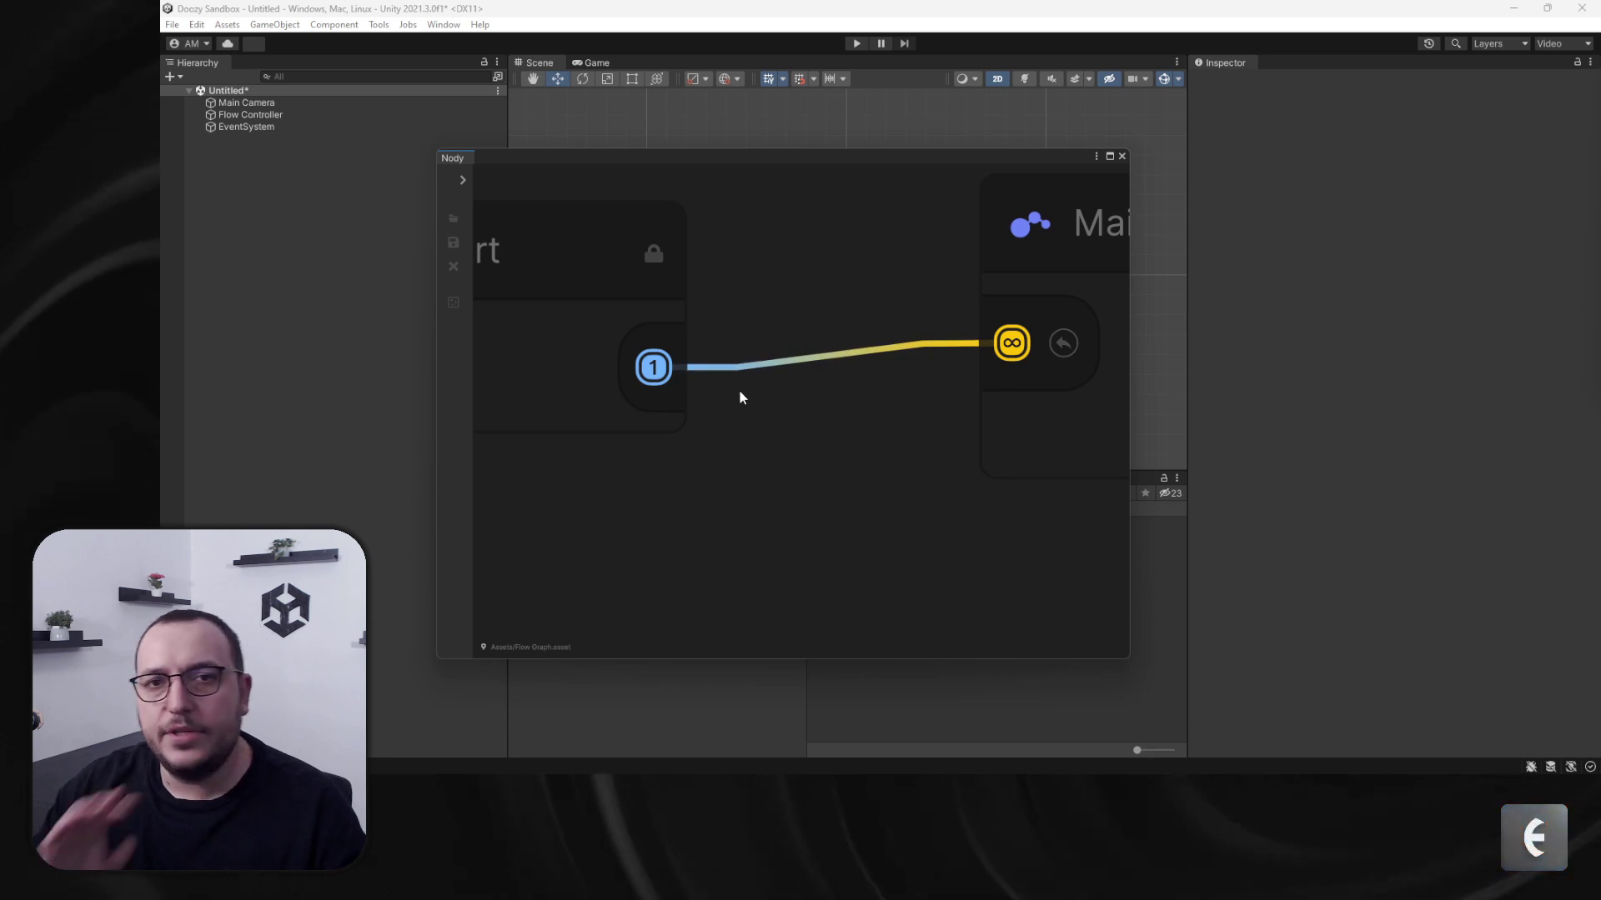
scroll(674, 486, down, 3)
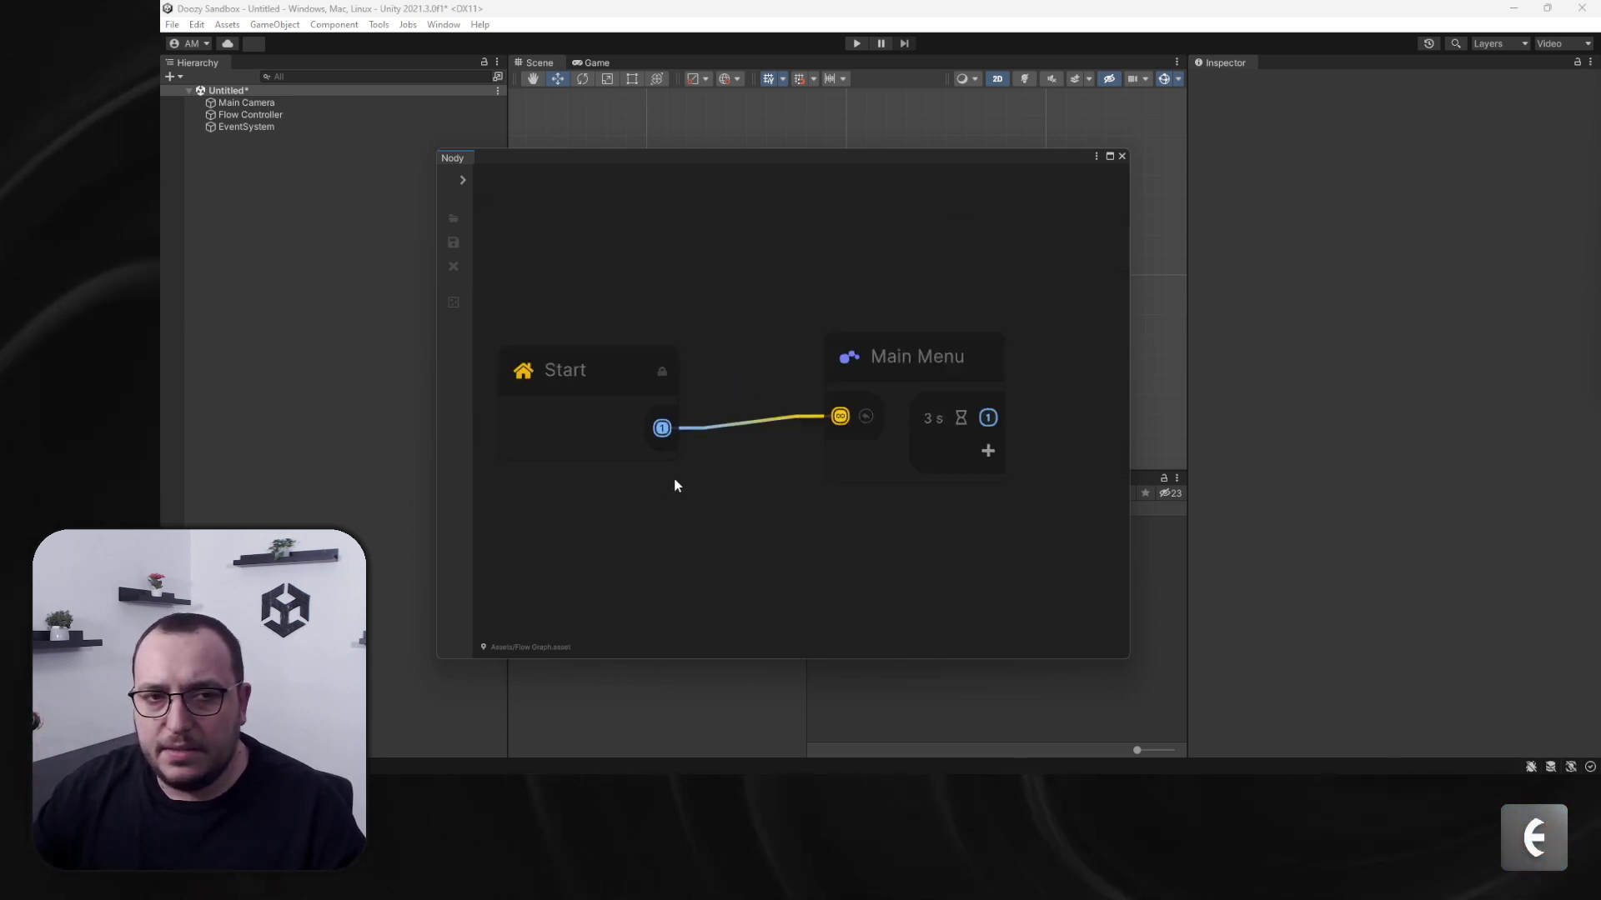
scroll(675, 486, down, 1)
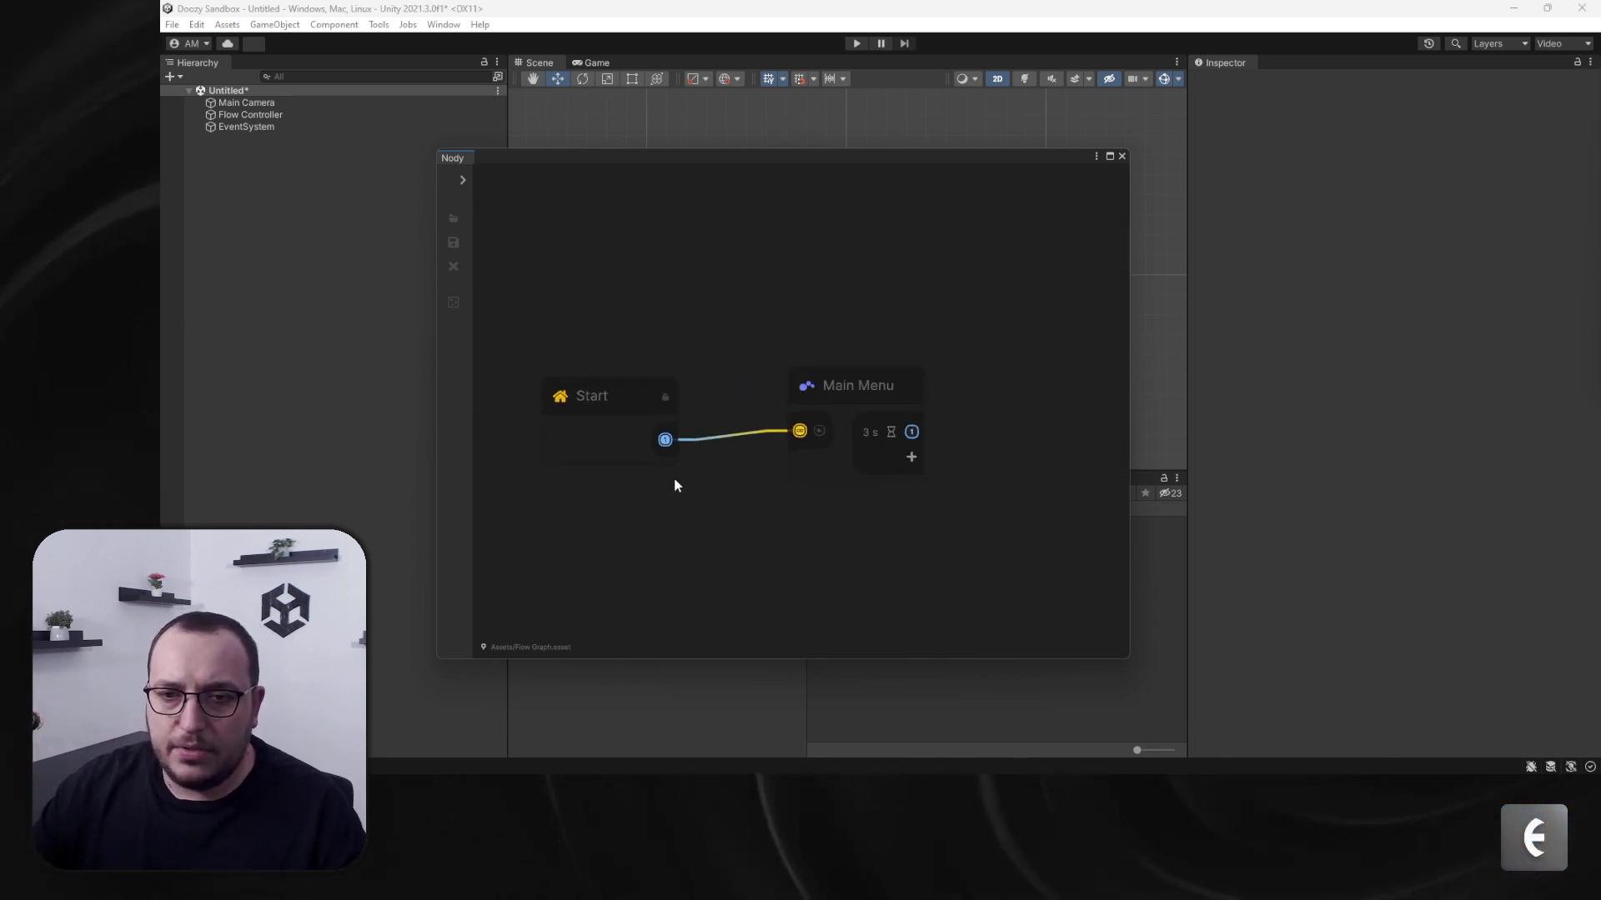
Step: Enter Play Mode again to watch Start pass to the active Main Menu node
click(856, 43)
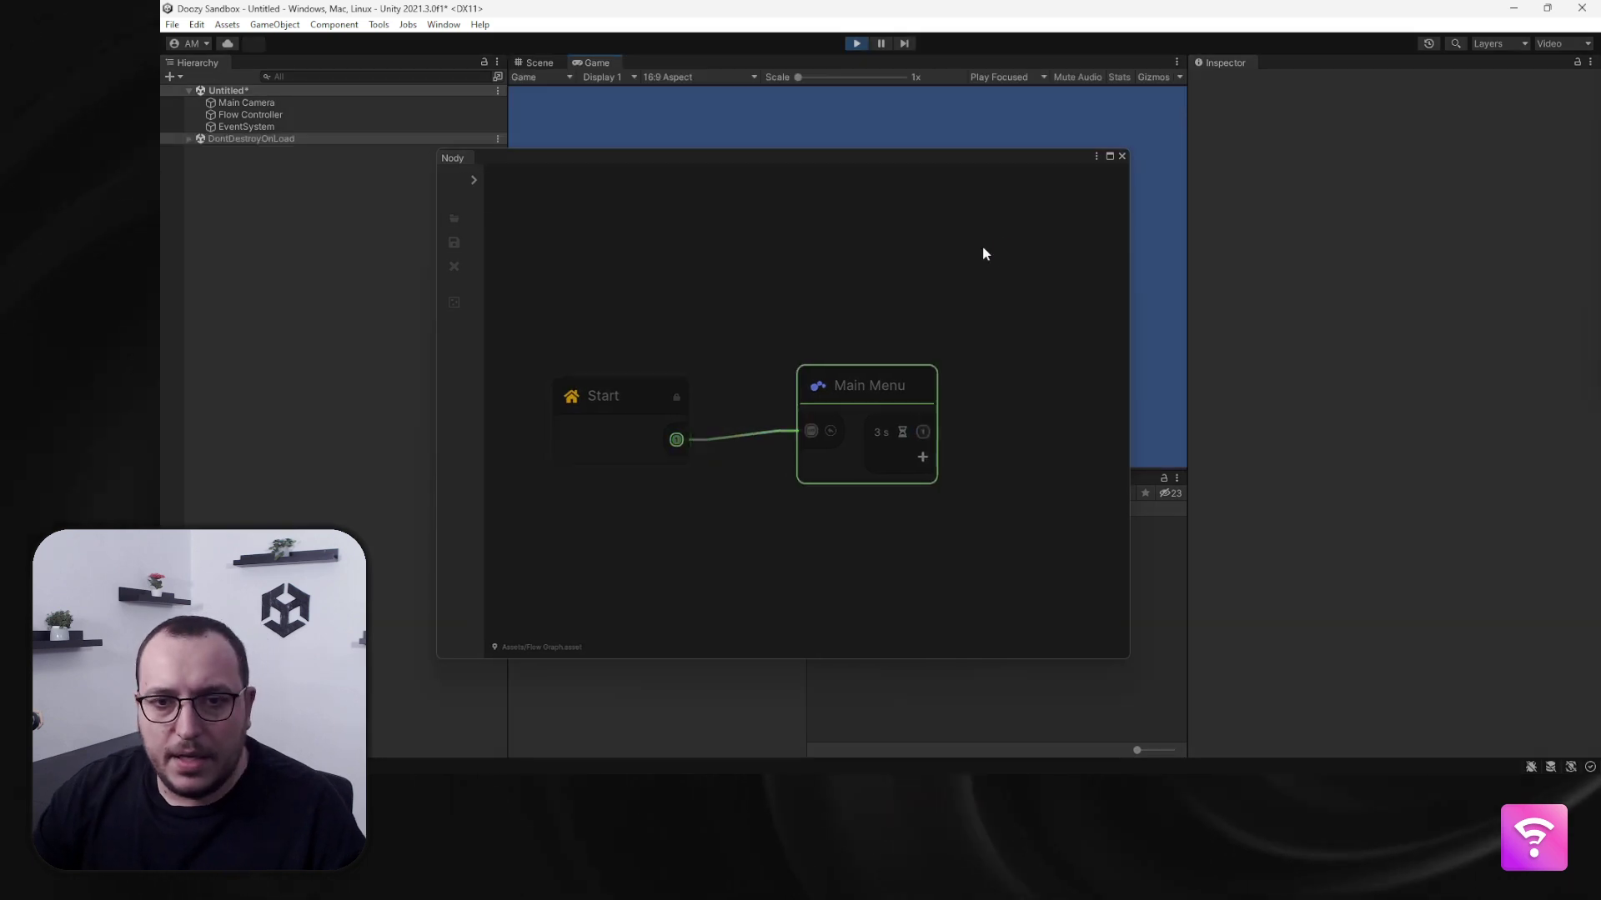